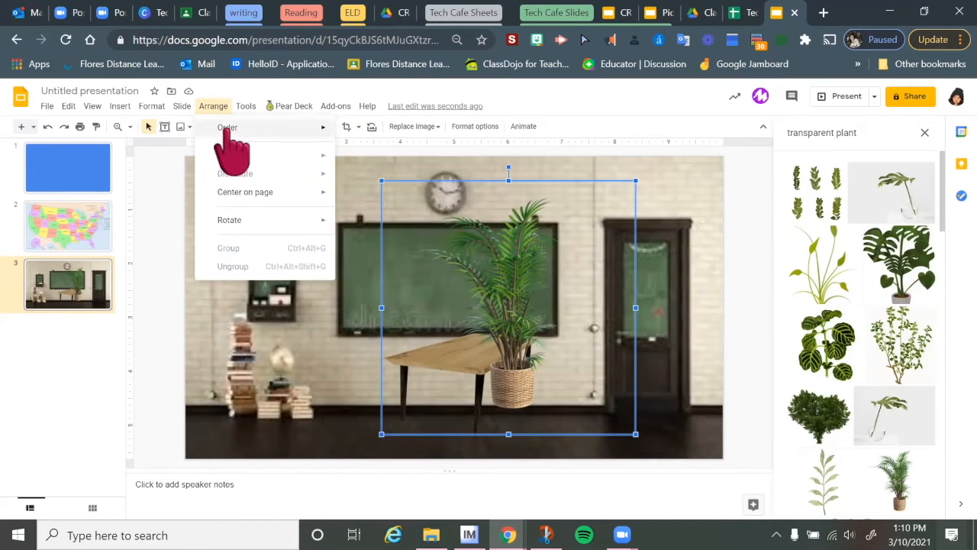
Send the potted plant to the back so it sits behind the wooden table
mouse_move(228, 130)
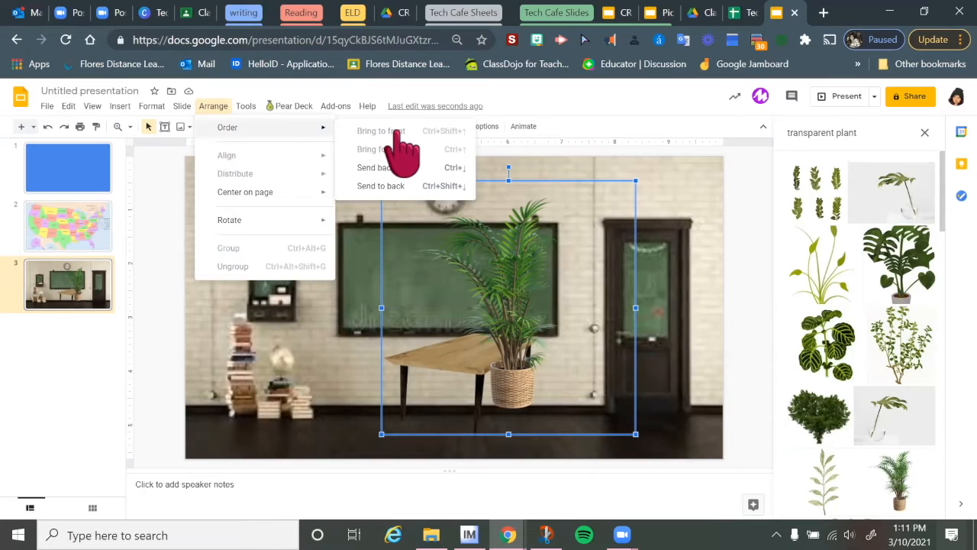
click(392, 187)
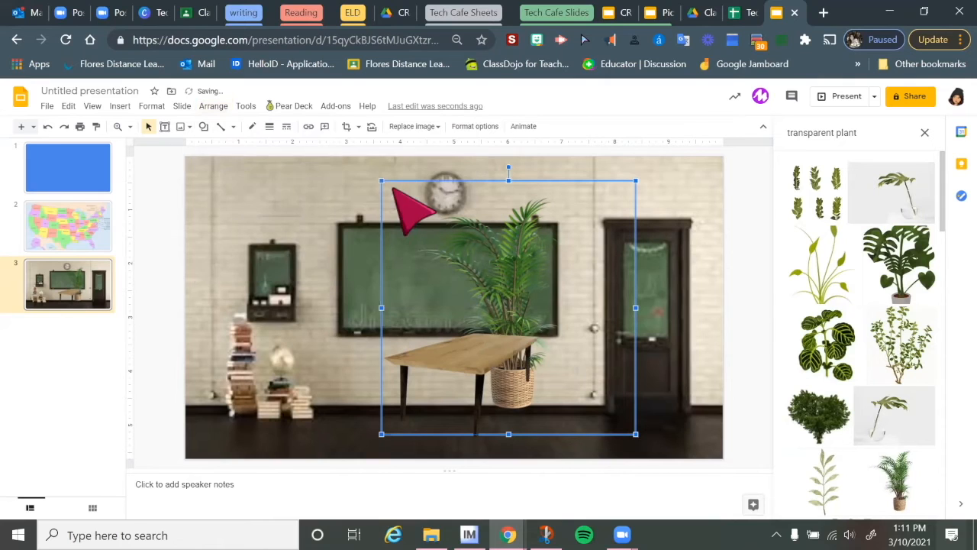
Widen the wooden table and reposition it in front of the potted plant
drag(461, 364, 390, 362)
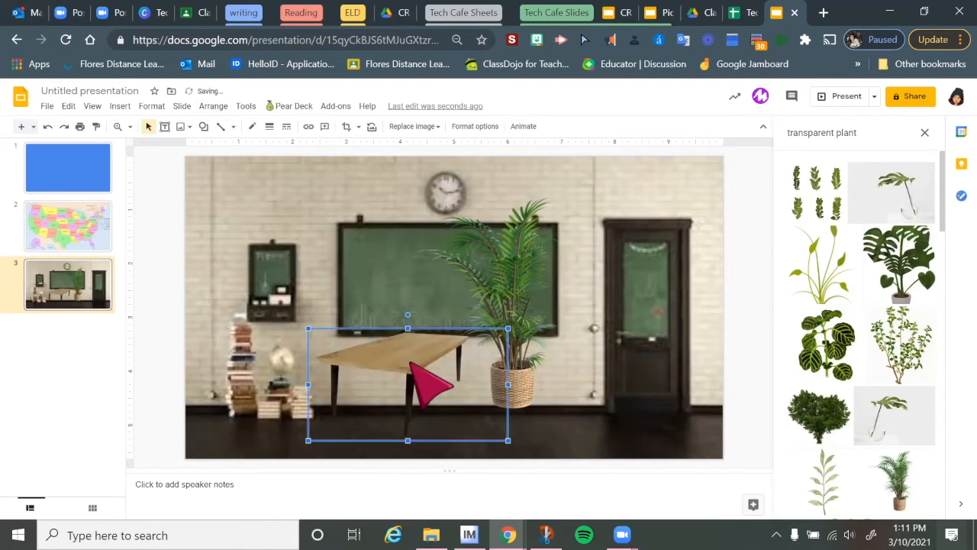
drag(508, 384, 618, 382)
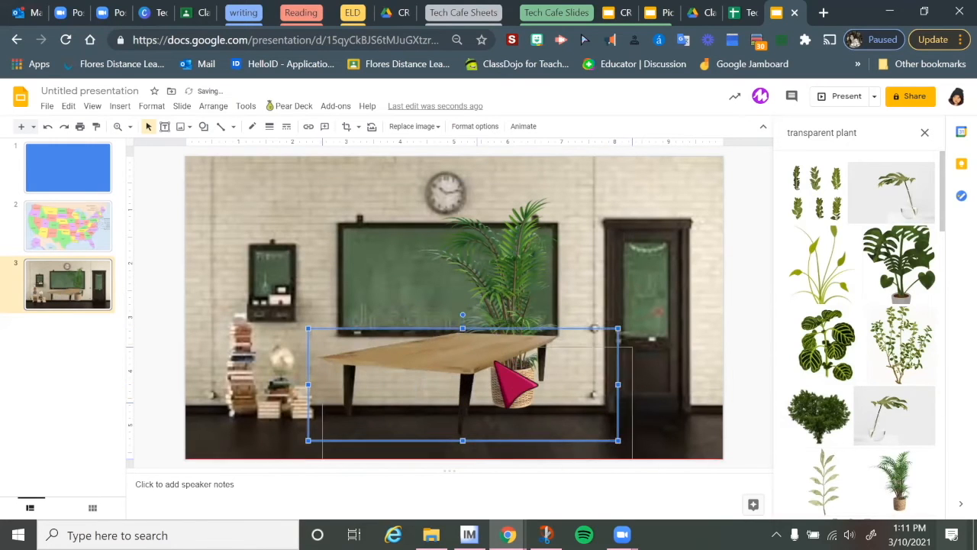
drag(509, 381, 522, 399)
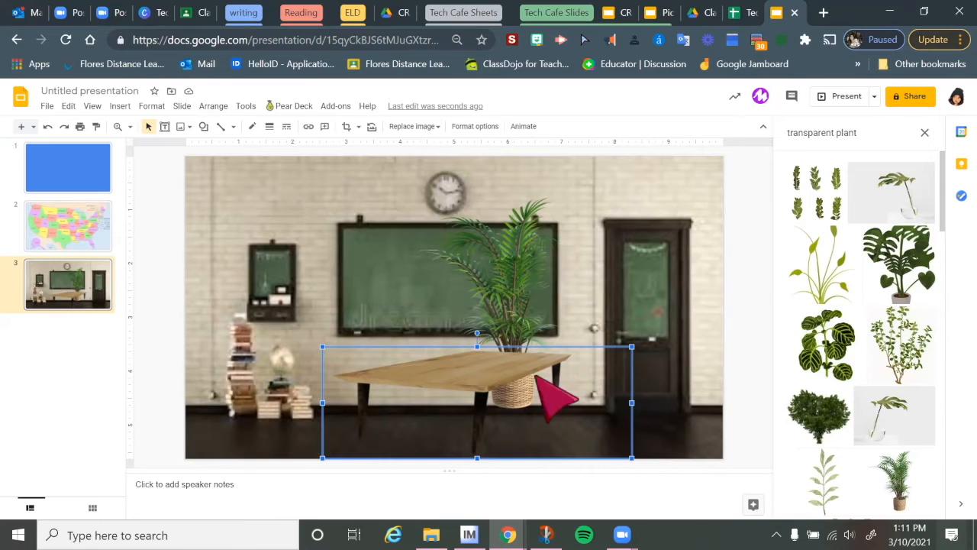
drag(496, 375, 494, 314)
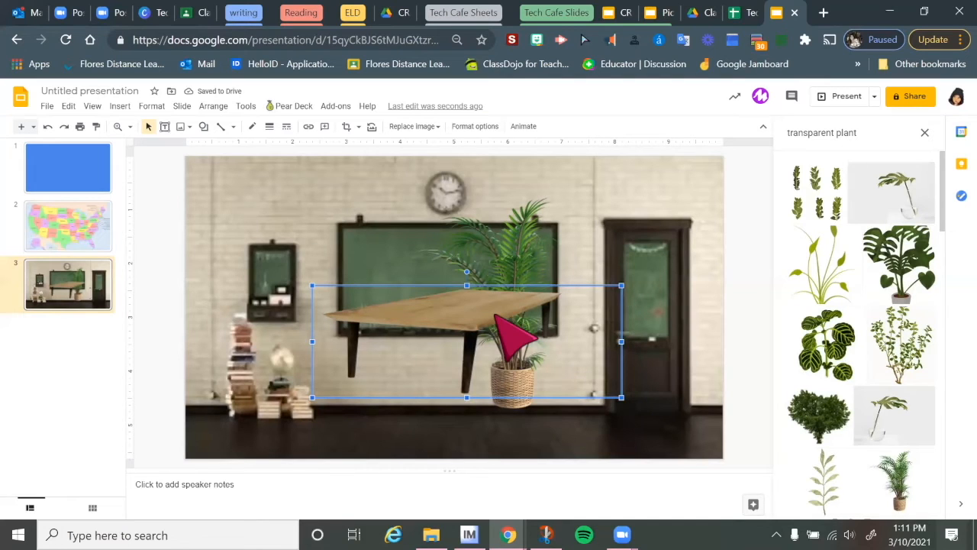
Flip the wooden table horizontally and move it over between the plant and the door
click(214, 107)
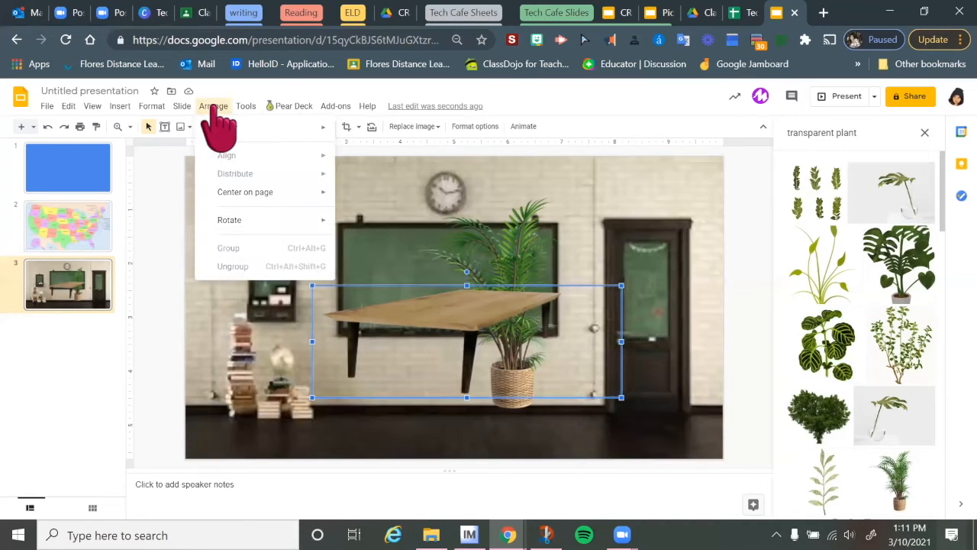
mouse_move(241, 223)
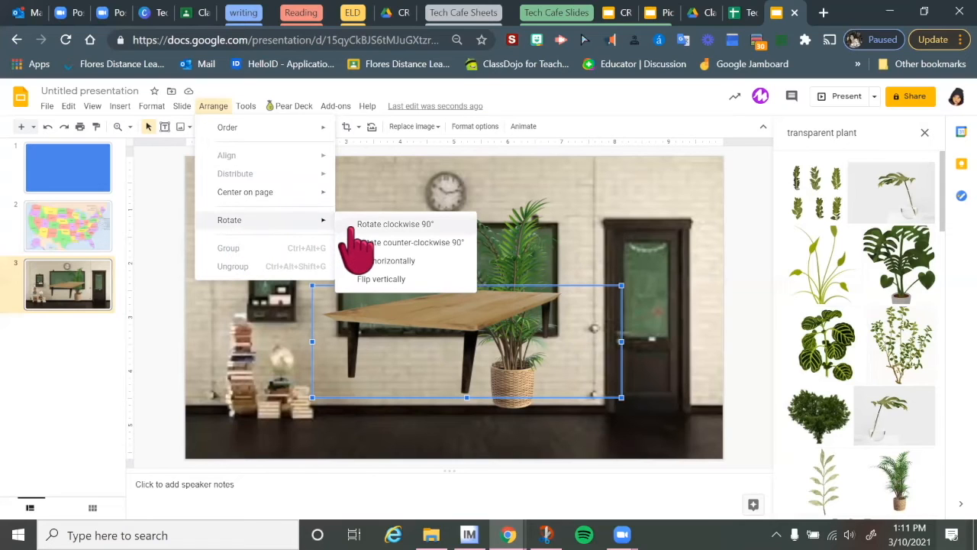
click(393, 264)
drag(443, 310, 558, 264)
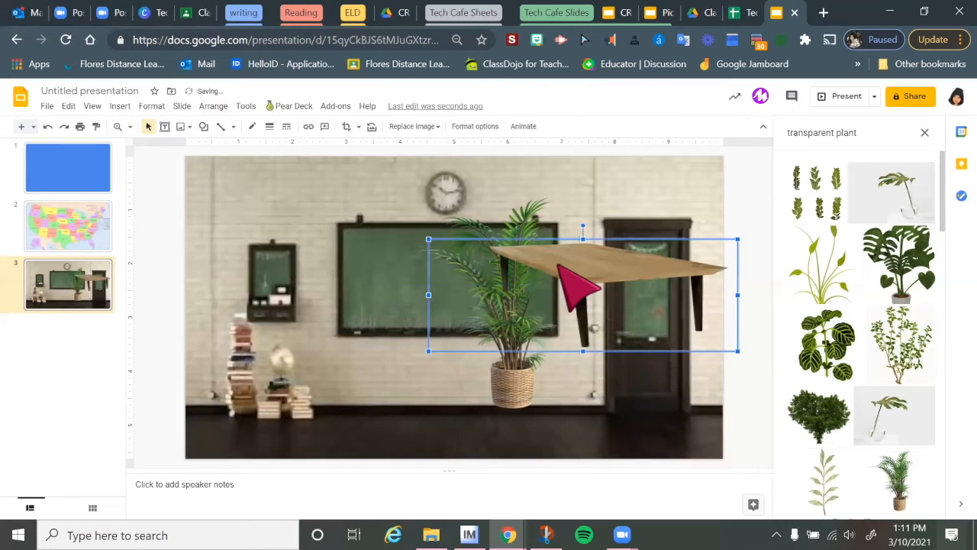
Try flipping the wooden table vertically and moving it in front of the globe and plant
click(212, 106)
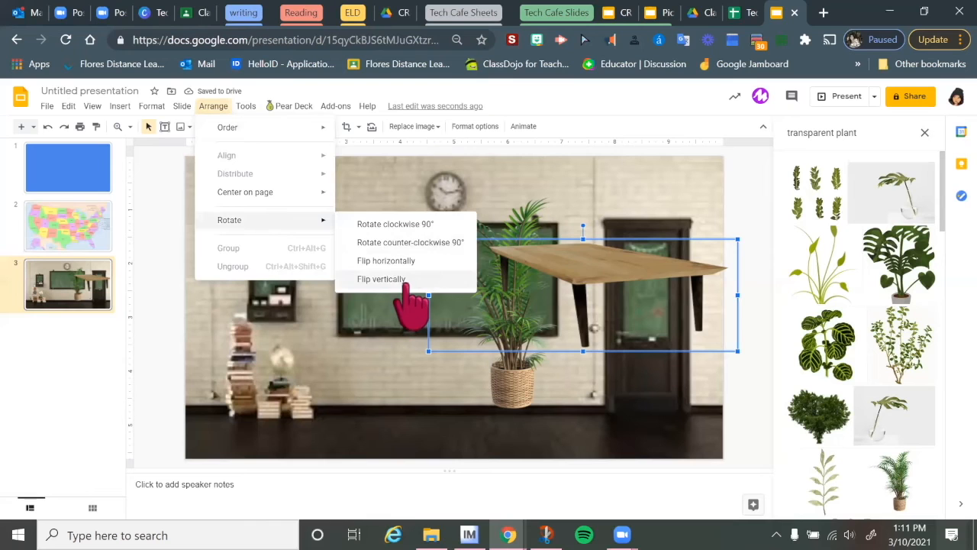
click(404, 280)
drag(613, 334, 409, 392)
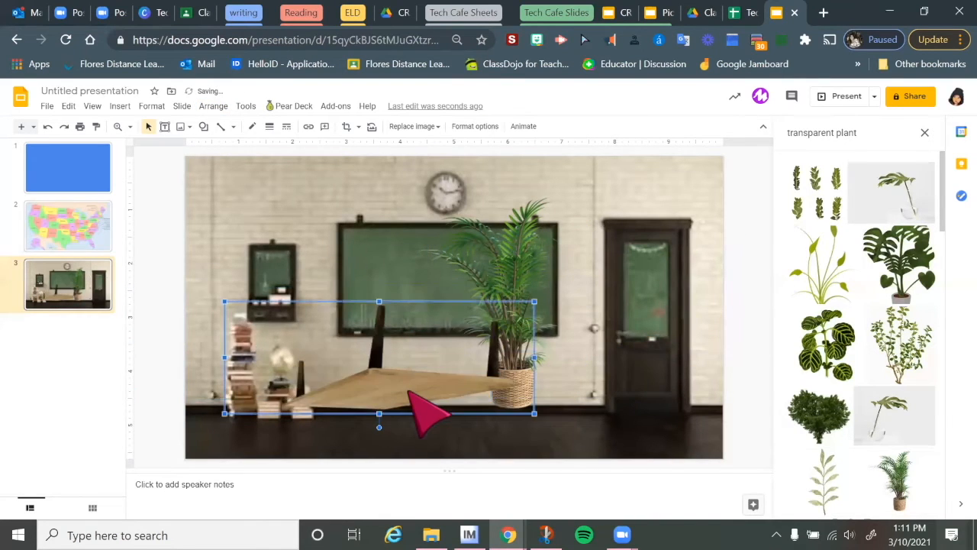
Undo the table's last move and its vertical flip
click(48, 126)
click(47, 127)
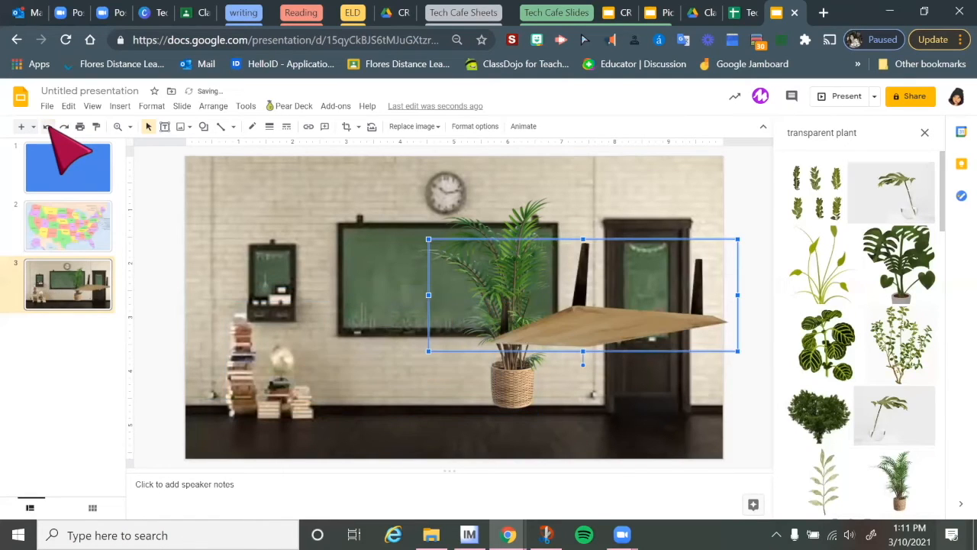
click(47, 127)
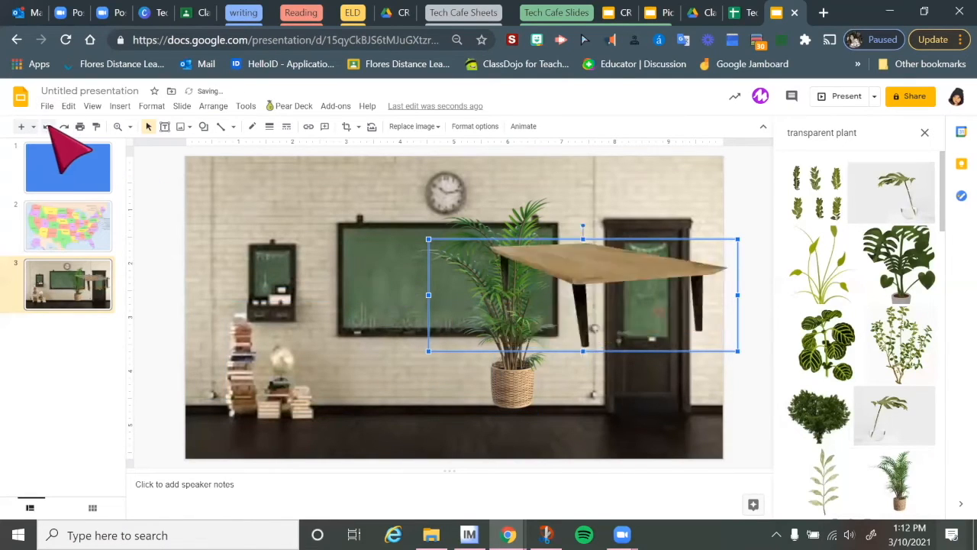
Move the wooden table down onto the floor in front of the door
drag(617, 255, 639, 344)
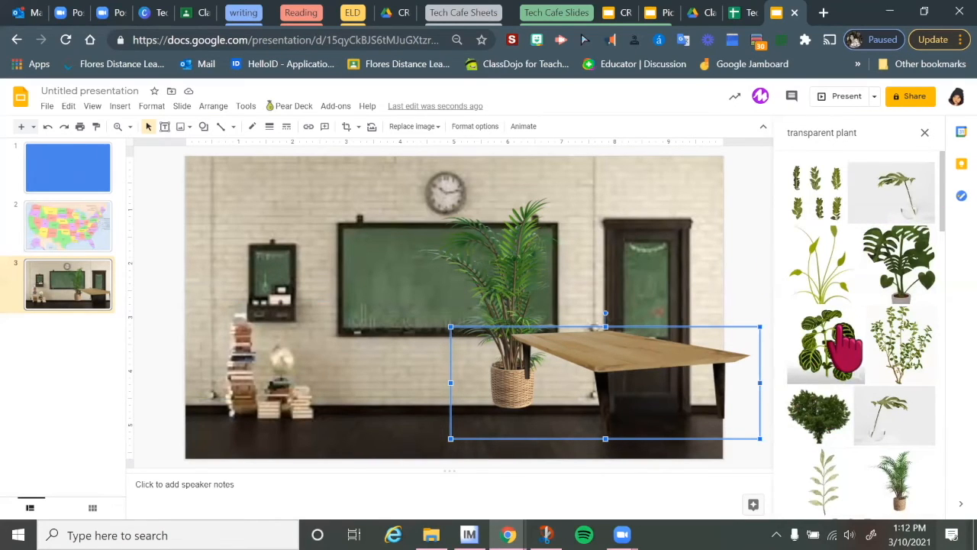
Search Google for "table" in a new browser tab and browse all the image results
click(824, 13)
click(371, 39)
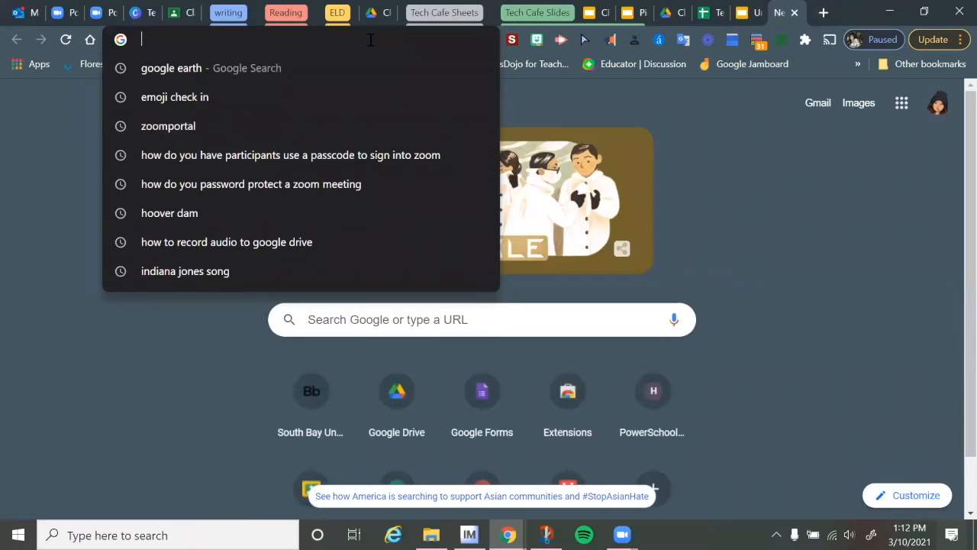
text(table)
key(Return)
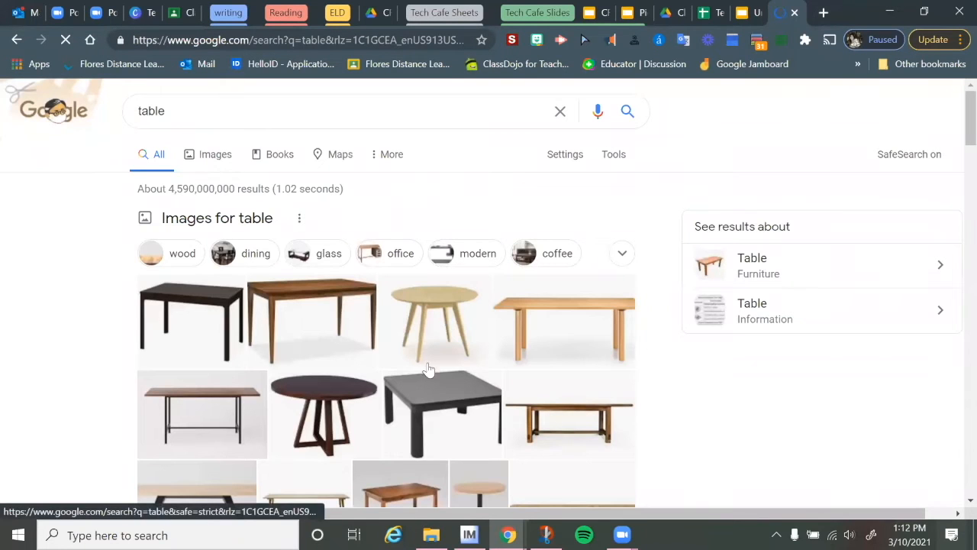
scroll(433, 382, down, 2)
scroll(433, 381, down, 2)
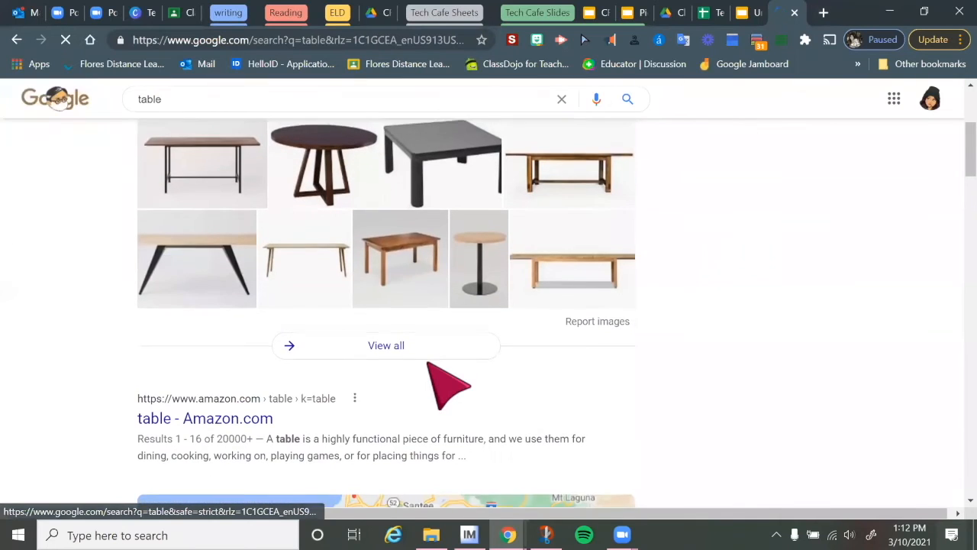
click(385, 317)
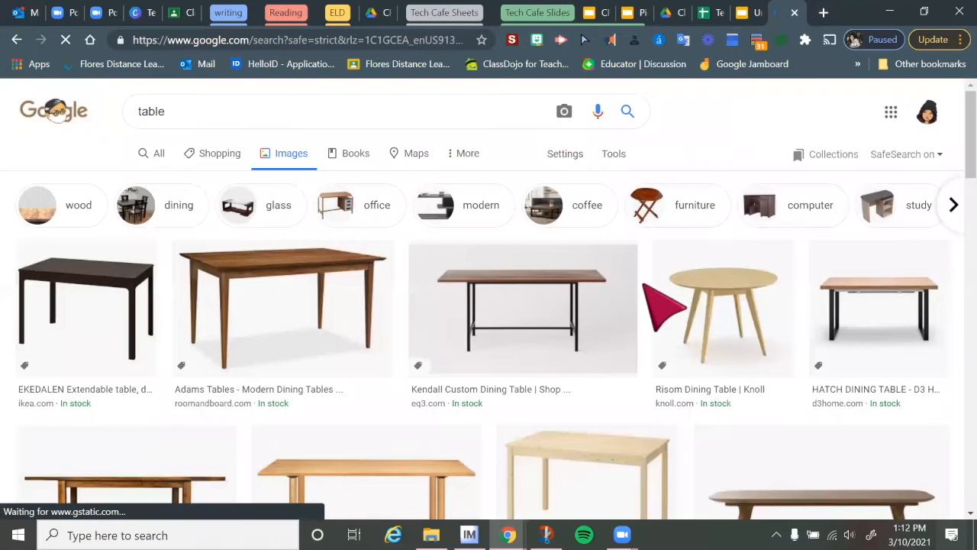
scroll(625, 363, down, 3)
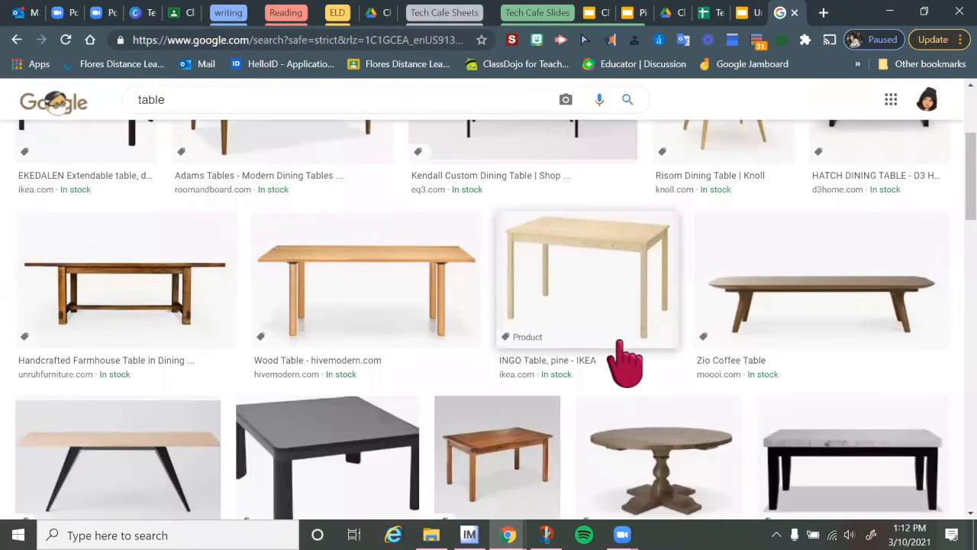
scroll(624, 363, down, 2)
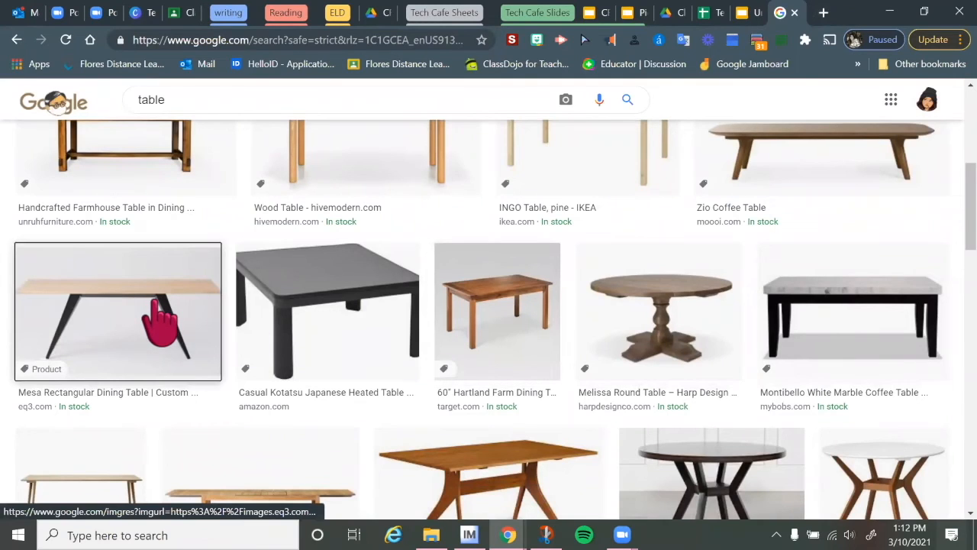
Add the Mesa Rectangular and Kendall Custom dining table images from the search results to the classroom slide
drag(160, 321, 312, 268)
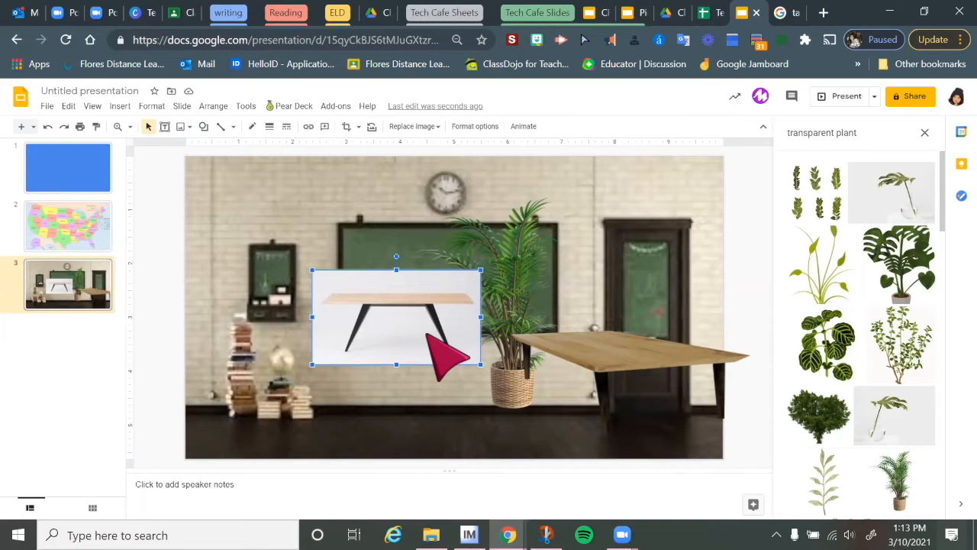
click(798, 17)
drag(525, 316, 534, 233)
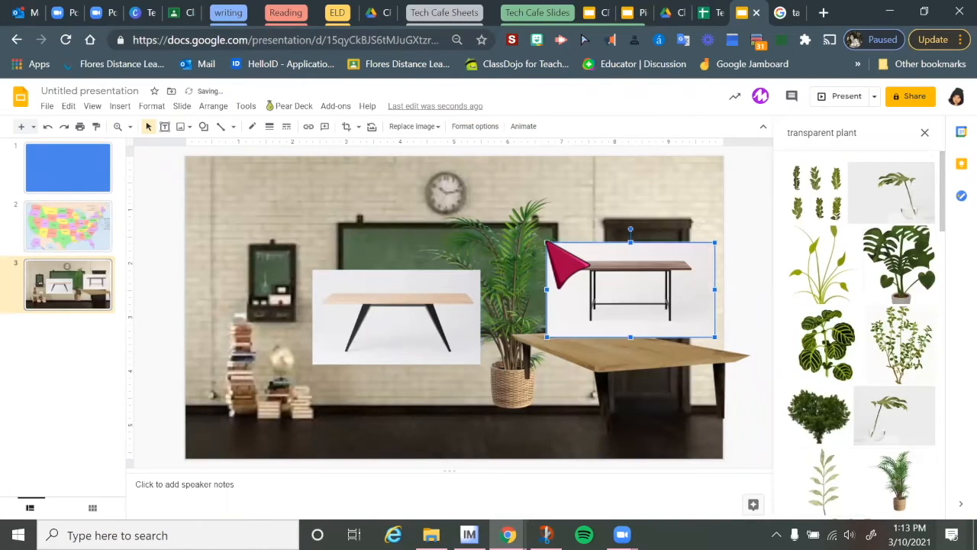
Delete both white-background dining table images from the classroom slide
key(Delete)
click(416, 328)
key(Delete)
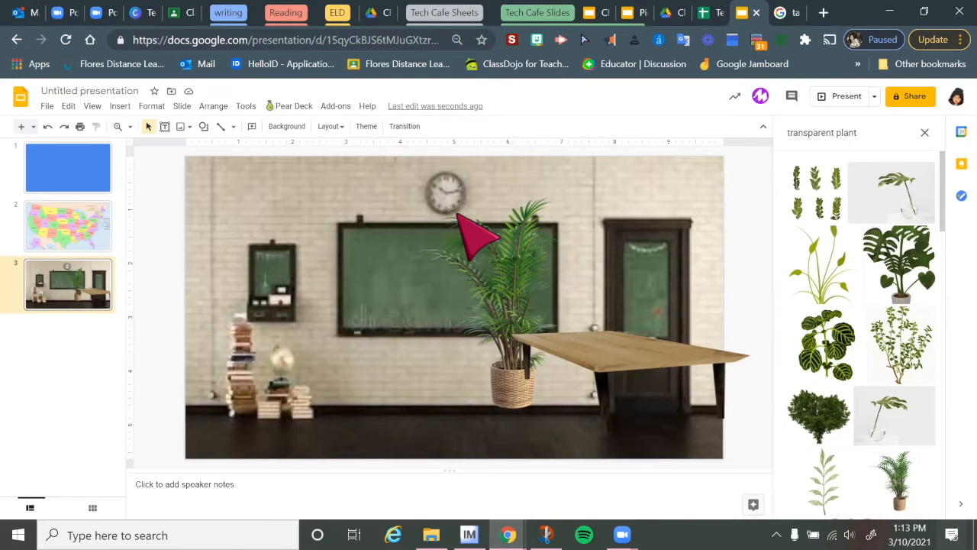
Close the image search in the presentation and find the "Trojans Share What You're ..." file in Google Drive's reading logs folder
click(924, 133)
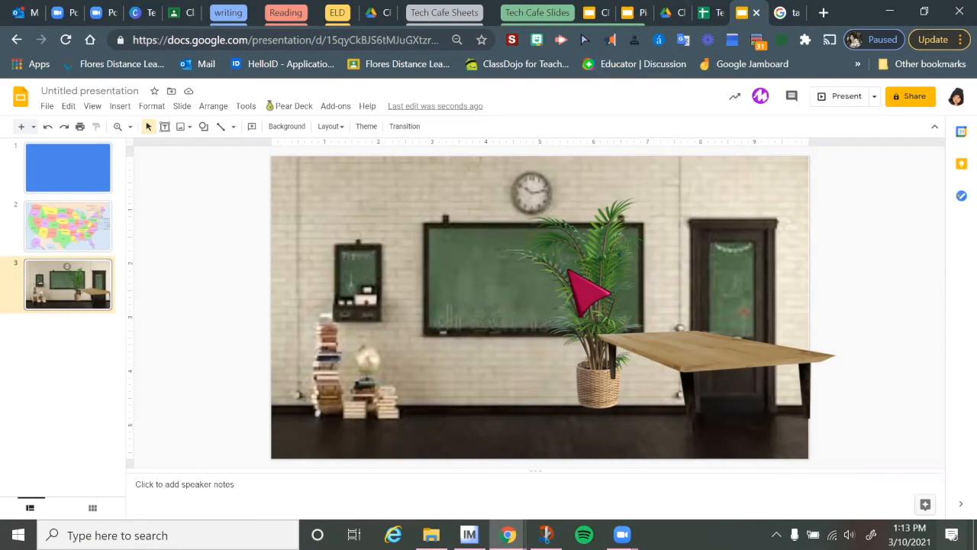
click(668, 13)
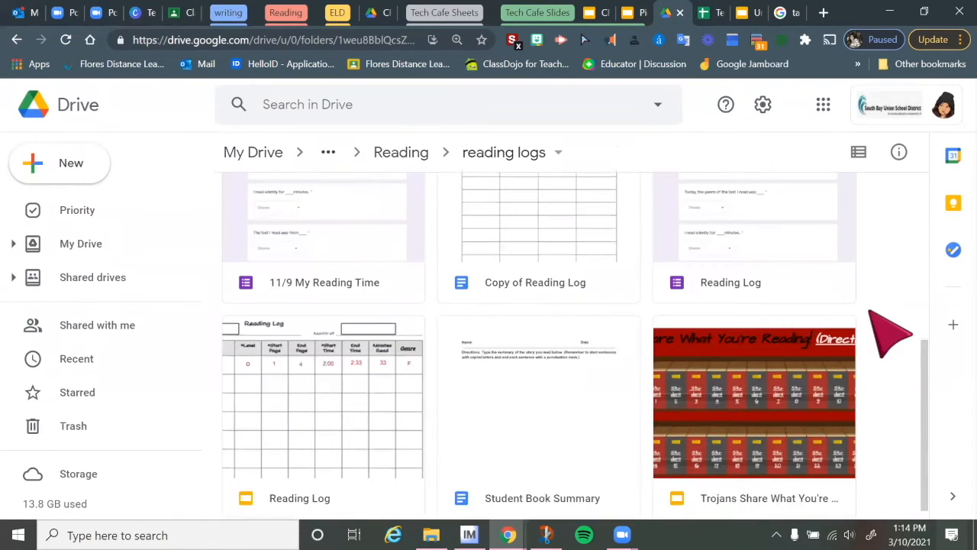
scroll(763, 366, down, 1)
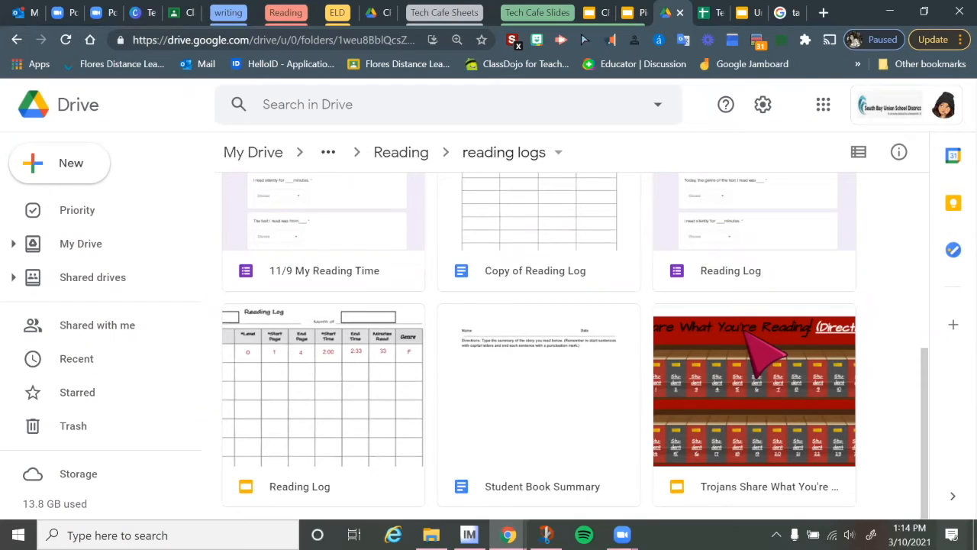
click(756, 375)
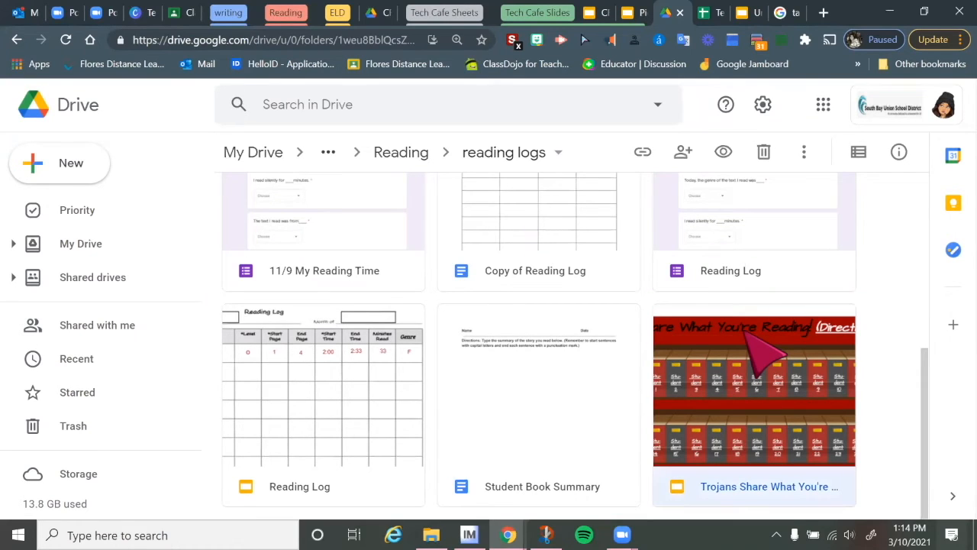
Change the browser's custom cursor to the Starbucks Coffee Cup from the Food & Drinks collection
click(586, 41)
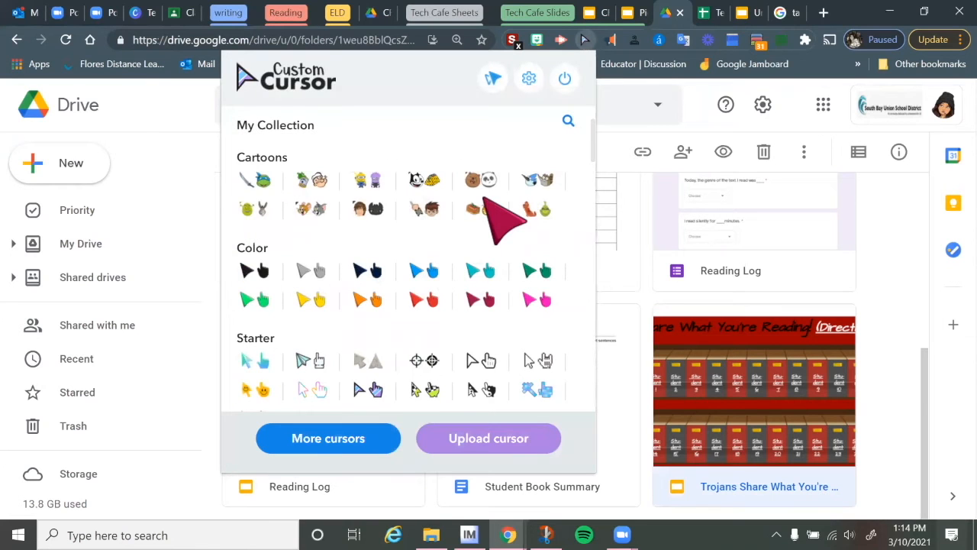
scroll(484, 200, down, 3)
scroll(487, 202, down, 3)
right_click(487, 202)
click(258, 254)
click(254, 255)
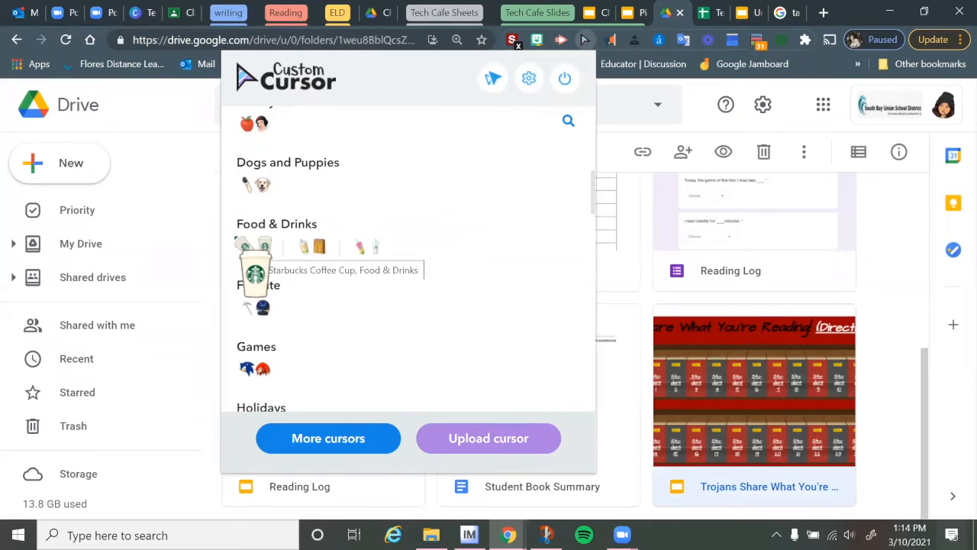
click(840, 288)
Open the "Trojans Share What You're ..." presentation from the reading logs folder
scroll(852, 344, down, 2)
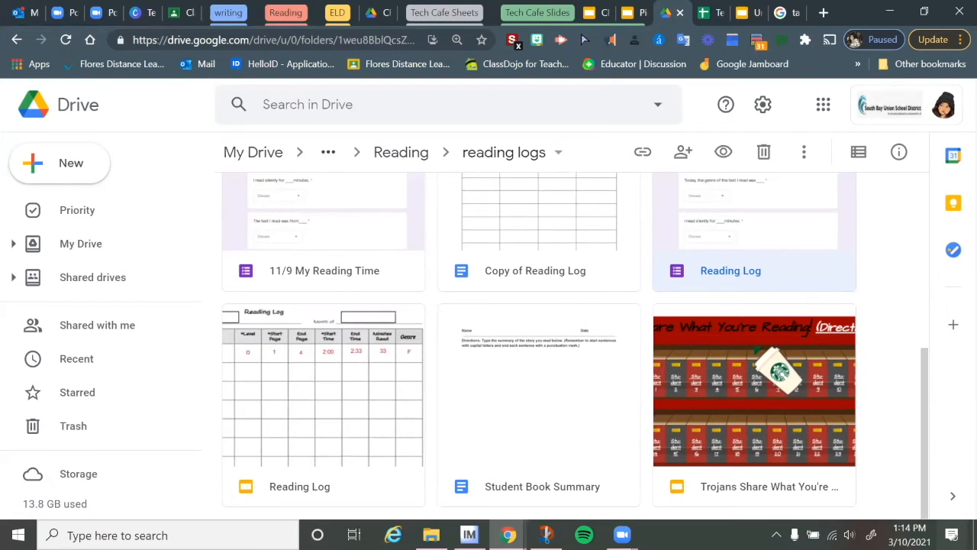
click(802, 359)
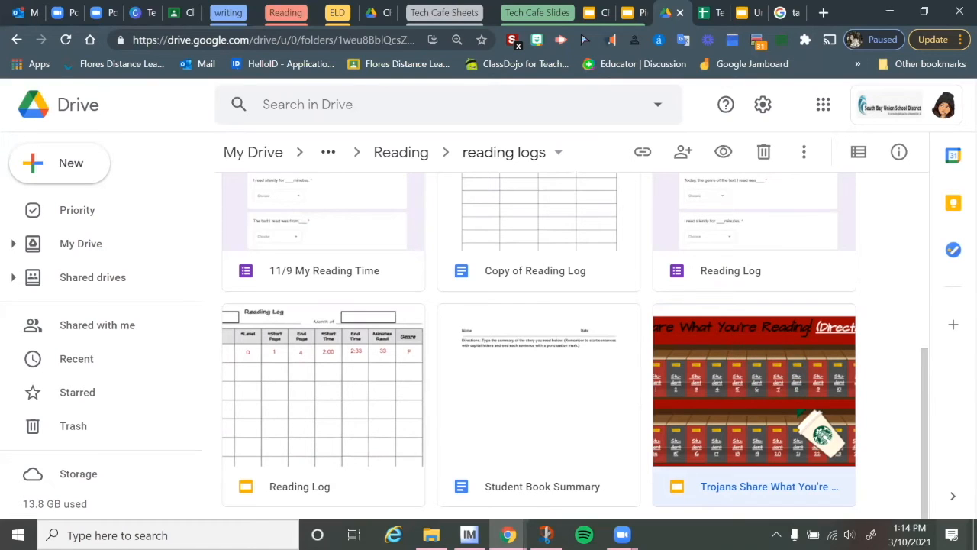
double_click(758, 365)
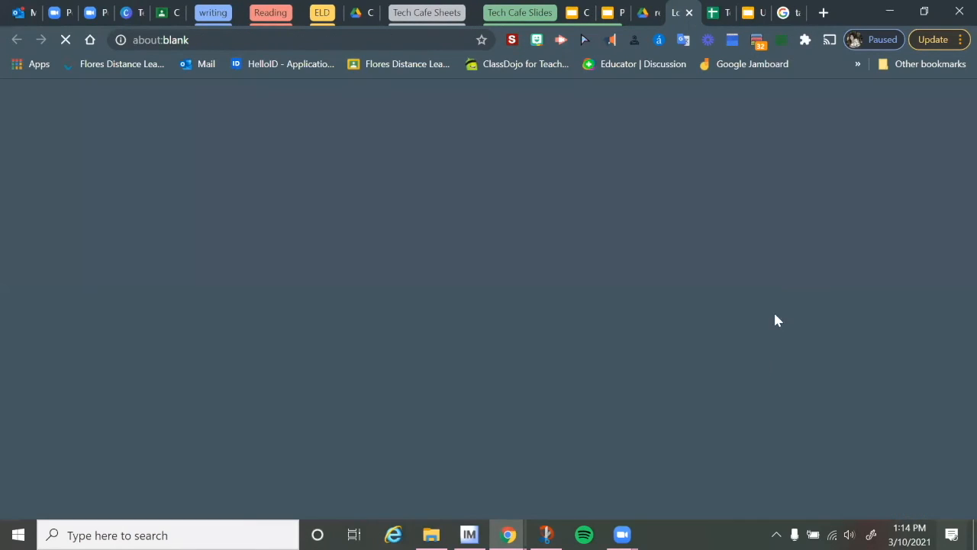